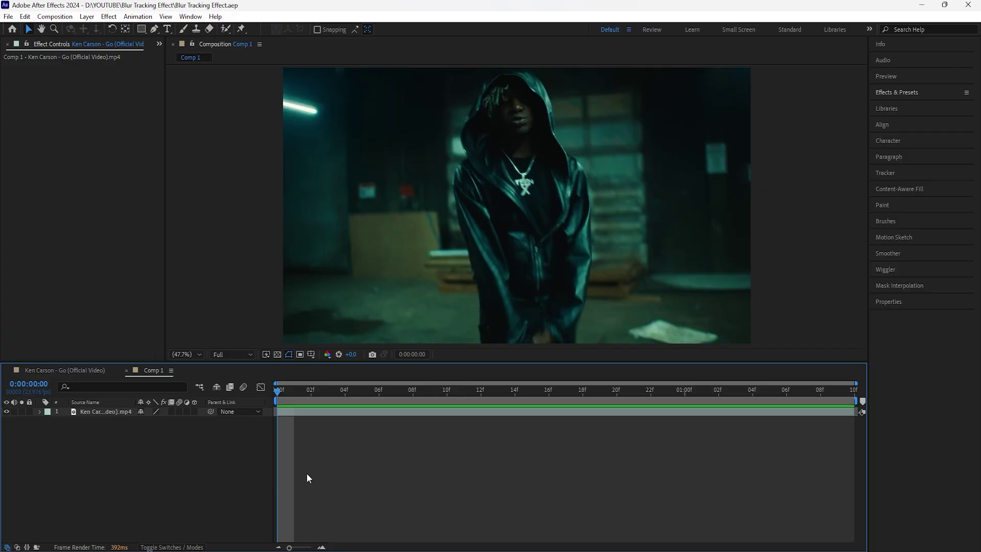
Add a new adjustment layer above the music video clip in Comp 1.
{"action": "key", "text": "space"}
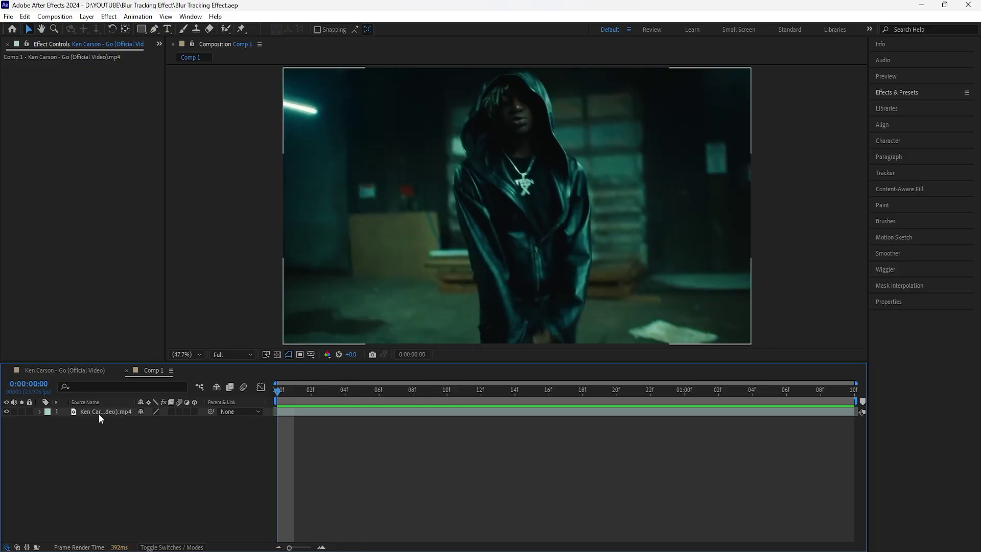
{"action": "left_click", "coordinate": [99, 411]}
{"action": "right_click", "coordinate": [164, 431]}
{"action": "mouse_move", "coordinate": [261, 297]}
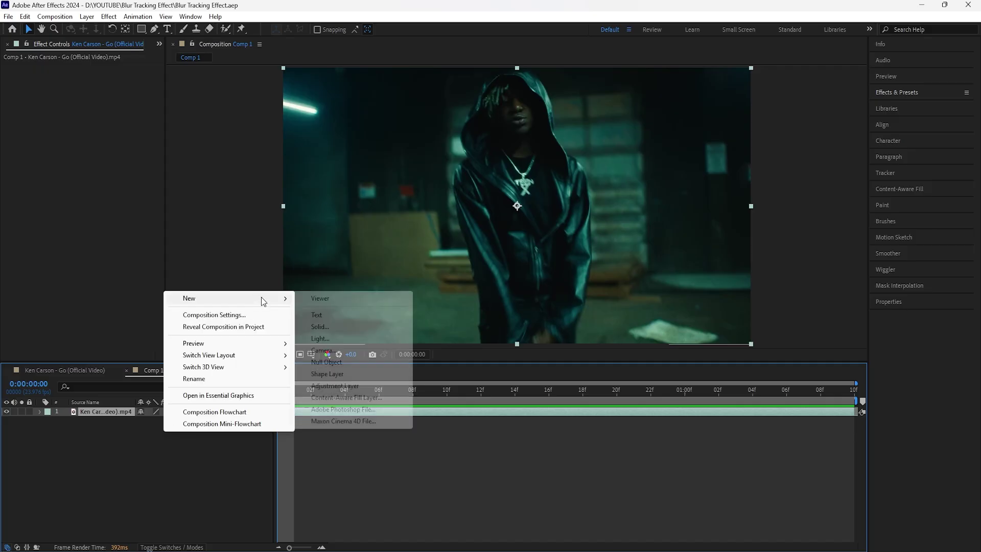
{"action": "left_click", "coordinate": [312, 374]}
{"action": "mouse_move", "coordinate": [277, 394]}
{"action": "left_mouse_down"}
{"action": "mouse_move", "coordinate": [321, 393]}
{"action": "mouse_move", "coordinate": [277, 392]}
{"action": "left_mouse_up"}
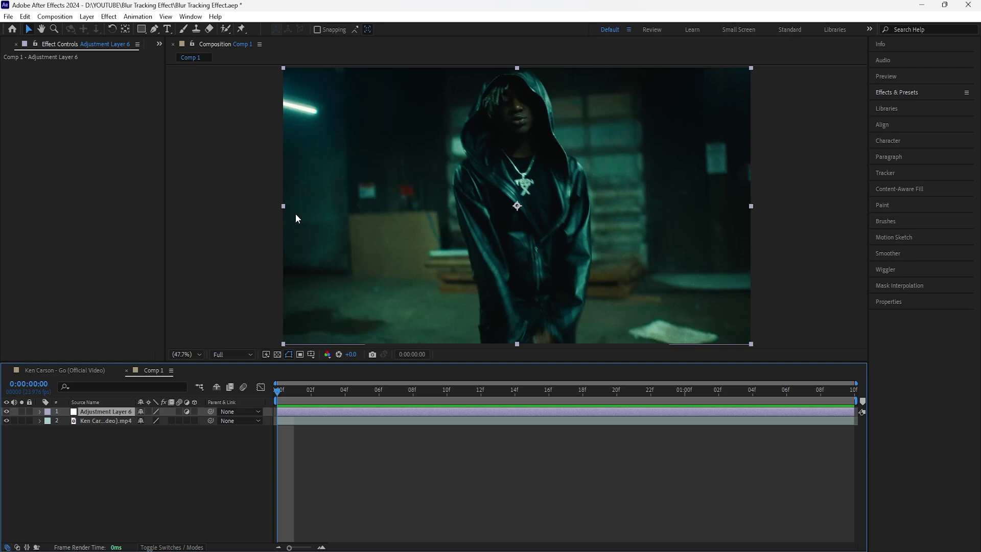
{"action": "left_click_drag", "start_coordinate": [298, 390], "coordinate": [273, 406]}
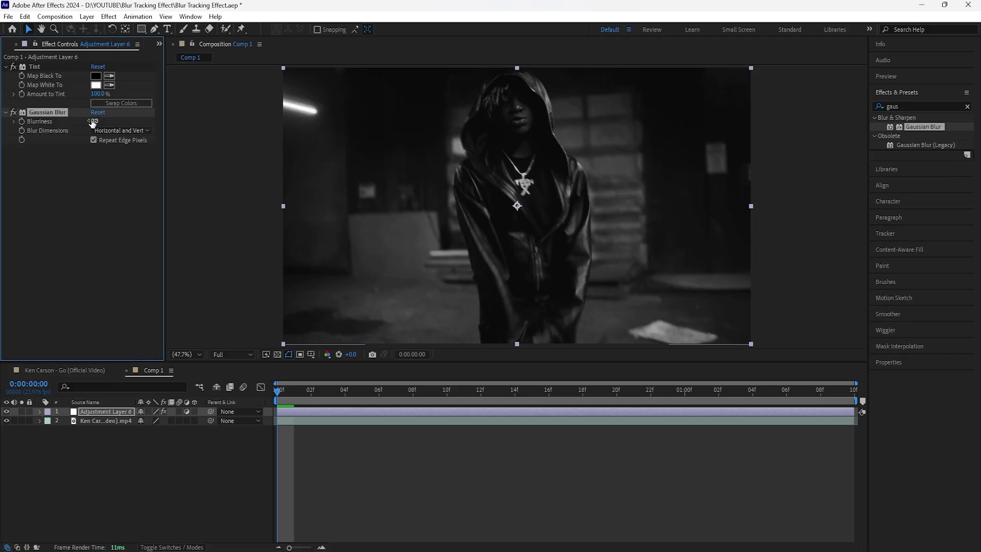
Set the adjustment layer's Gaussian Blur Blurriness to 85 and its Noise amount to 15%.
{"action": "left_click_drag", "start_coordinate": [109, 120], "coordinate": [492, 135]}
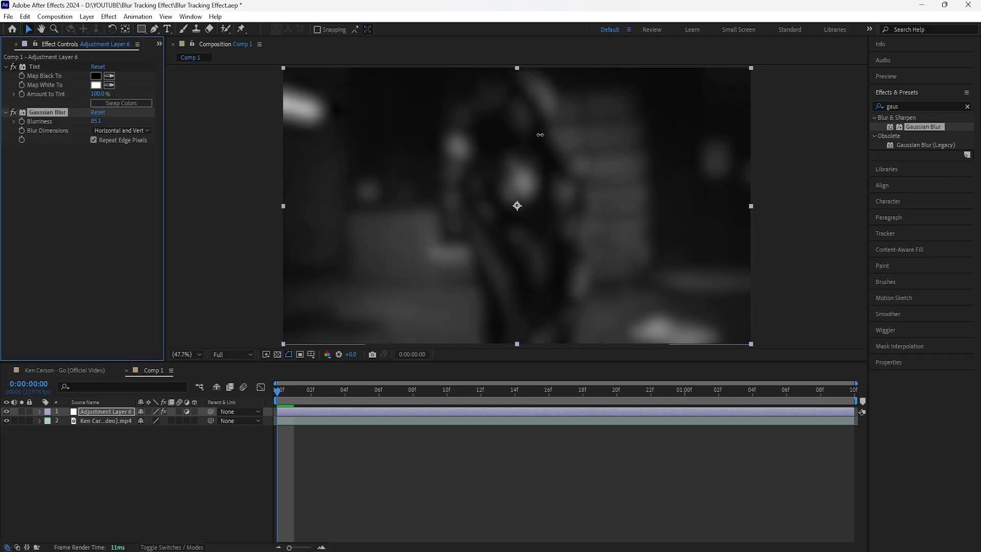
{"action": "left_click", "coordinate": [96, 121]}
{"action": "type", "text": "85"}
{"action": "key", "text": "Return"}
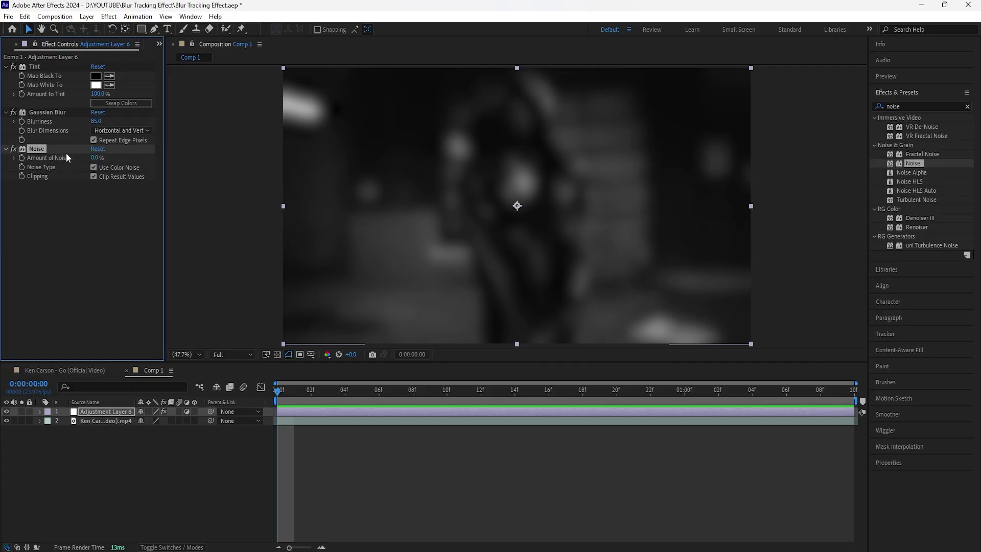
{"action": "left_click_drag", "start_coordinate": [94, 160], "coordinate": [98, 158]}
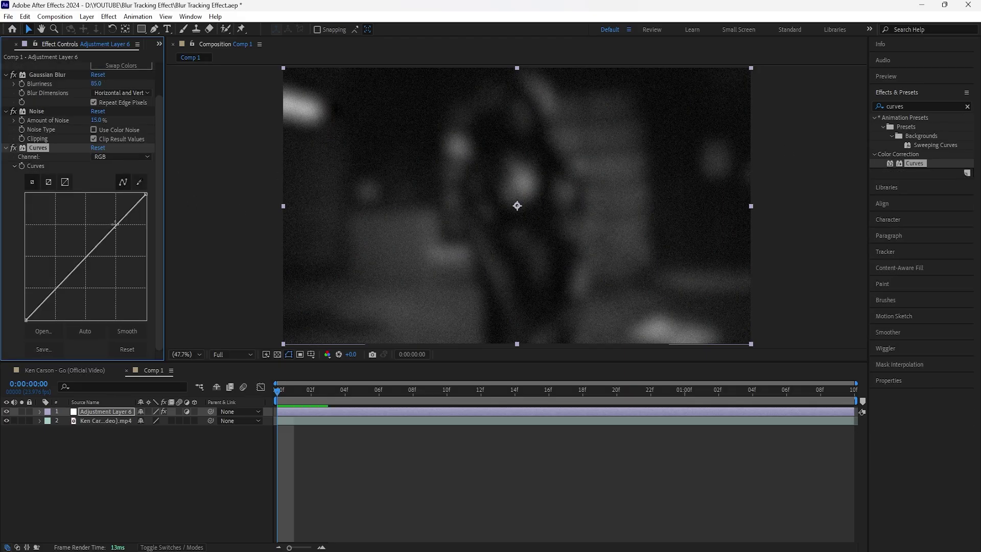
Shape the adjustment layer's RGB curve into a slight S, raising the highlights and lowering the shadows, and compare it with the effect off.
{"action": "left_click_drag", "start_coordinate": [117, 226], "coordinate": [114, 222]}
{"action": "left_click_drag", "start_coordinate": [53, 284], "coordinate": [56, 290]}
{"action": "left_click", "coordinate": [14, 148]}
{"action": "left_click", "coordinate": [14, 148]}
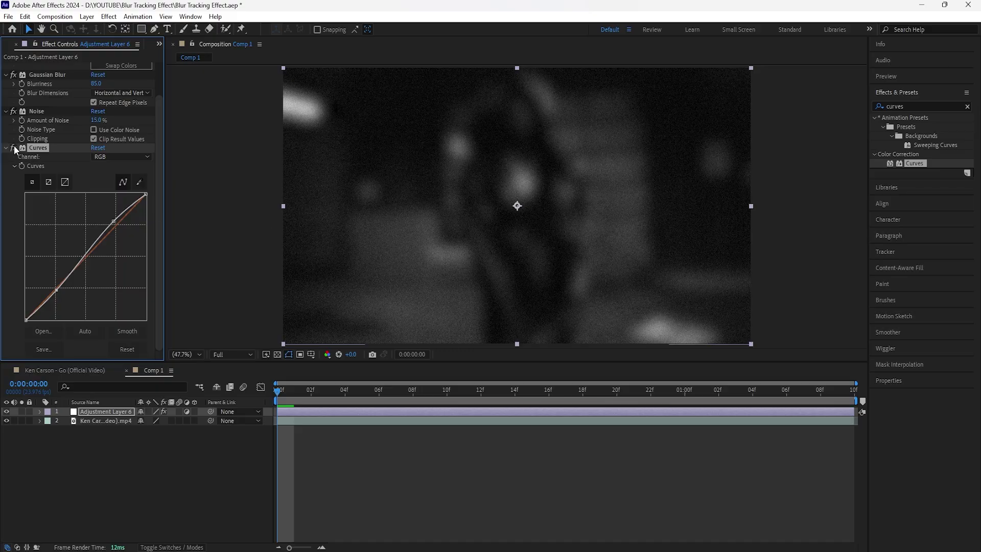
{"action": "scroll", "coordinate": [15, 149], "scroll_direction": "up", "scroll_amount": 2}
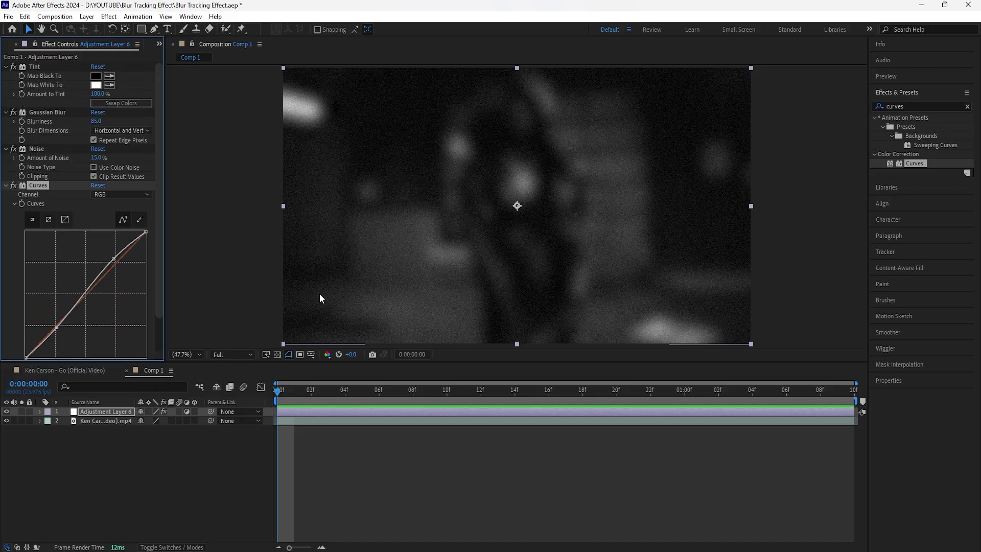
Add a new empty shape layer above the adjustment layer.
{"action": "left_click", "coordinate": [114, 413]}
{"action": "right_click", "coordinate": [181, 308]}
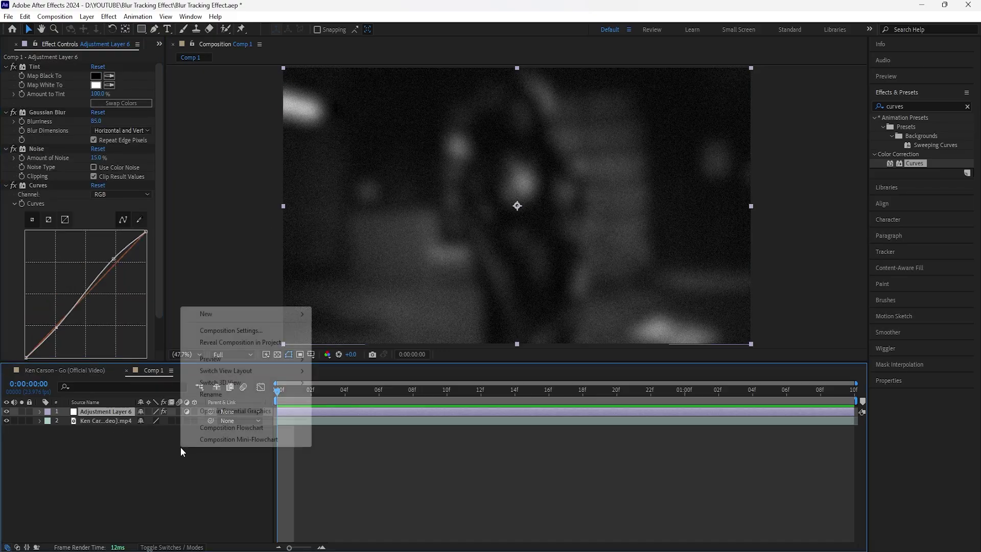
{"action": "mouse_move", "coordinate": [307, 318]}
{"action": "left_click", "coordinate": [344, 389]}
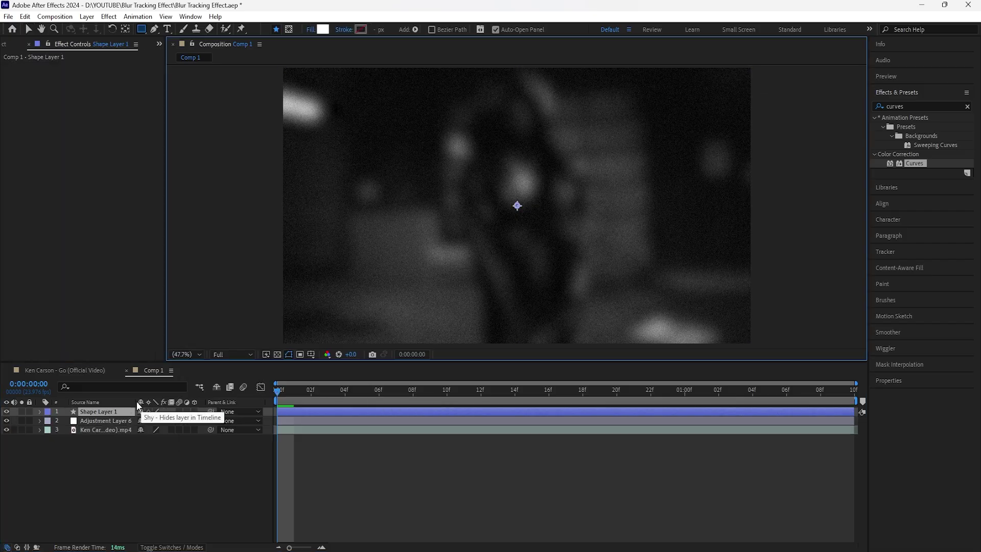
Set the shape fill to None and the stroke to white with a width of 1 px.
{"action": "left_click", "coordinate": [326, 30], "text": "alt"}
{"action": "left_click", "coordinate": [326, 31], "text": "alt"}
{"action": "left_click", "coordinate": [326, 31], "text": "alt"}
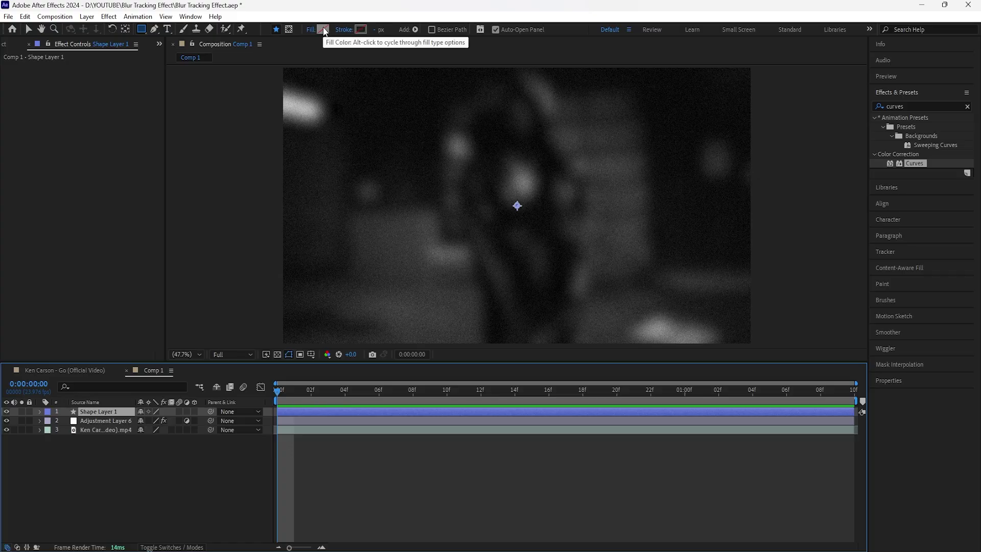
{"action": "left_click", "coordinate": [312, 29]}
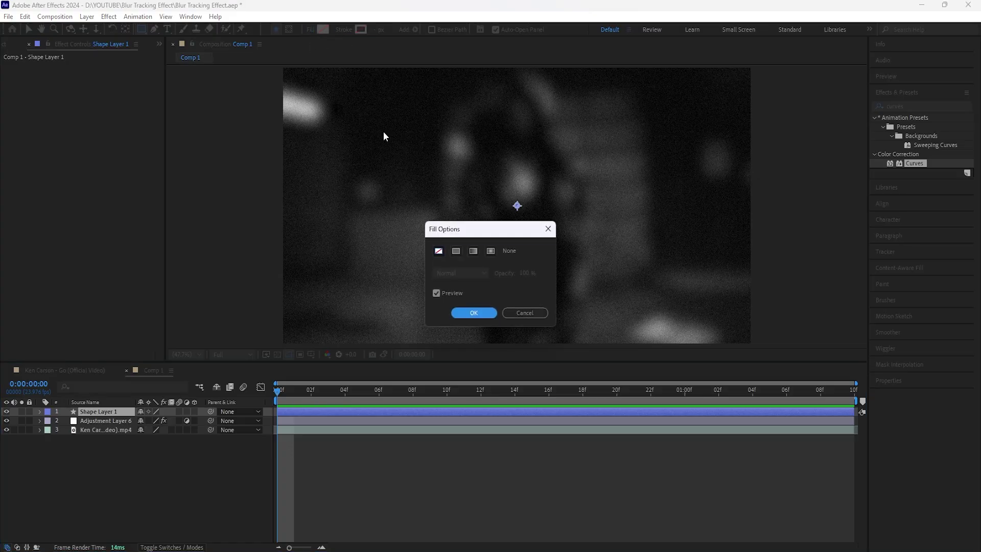
{"action": "left_click", "coordinate": [469, 312]}
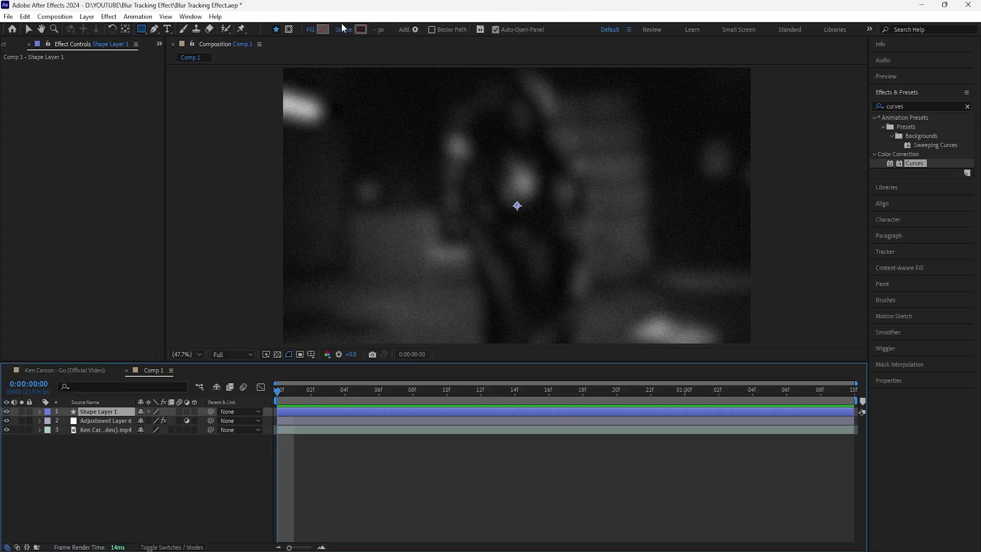
{"action": "left_click", "coordinate": [360, 32], "text": "alt"}
{"action": "left_click", "coordinate": [376, 30]}
{"action": "type", "text": "1"}
{"action": "key", "text": "Return"}
Hide the adjustment layer and draw a rectangle of about 2400 × 1728 px around the whole frame on Shape Layer 1.
{"action": "left_click", "coordinate": [108, 422]}
{"action": "left_click", "coordinate": [7, 421]}
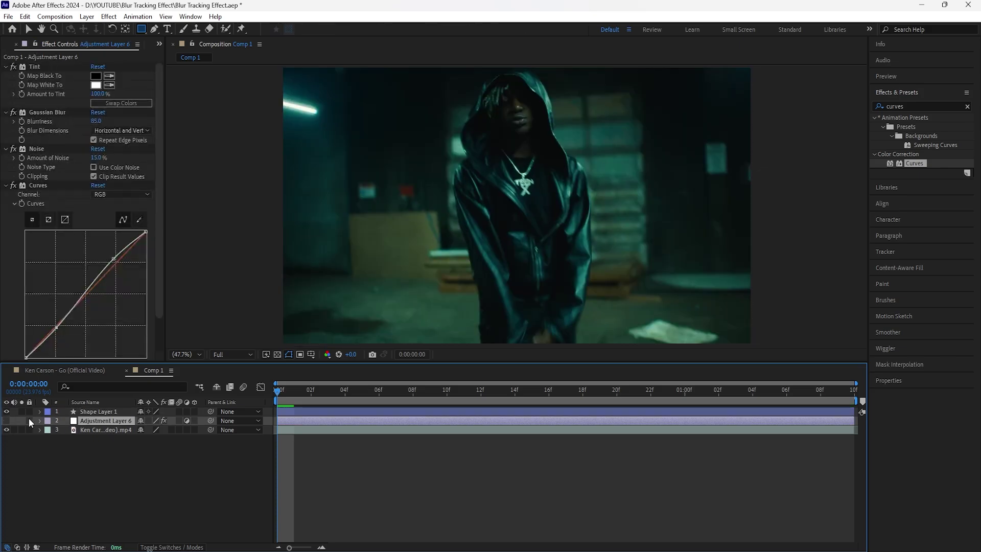
{"action": "left_click", "coordinate": [93, 413]}
{"action": "scroll", "coordinate": [384, 179], "scroll_direction": "down", "scroll_amount": 2}
{"action": "left_click_drag", "start_coordinate": [360, 93], "coordinate": [668, 325]}
Enable keyframing for the rectangle path's Size and Position at 0:00:00:00 and show only the keyframed properties of Shape Layer 1.
{"action": "left_click", "coordinate": [114, 412]}
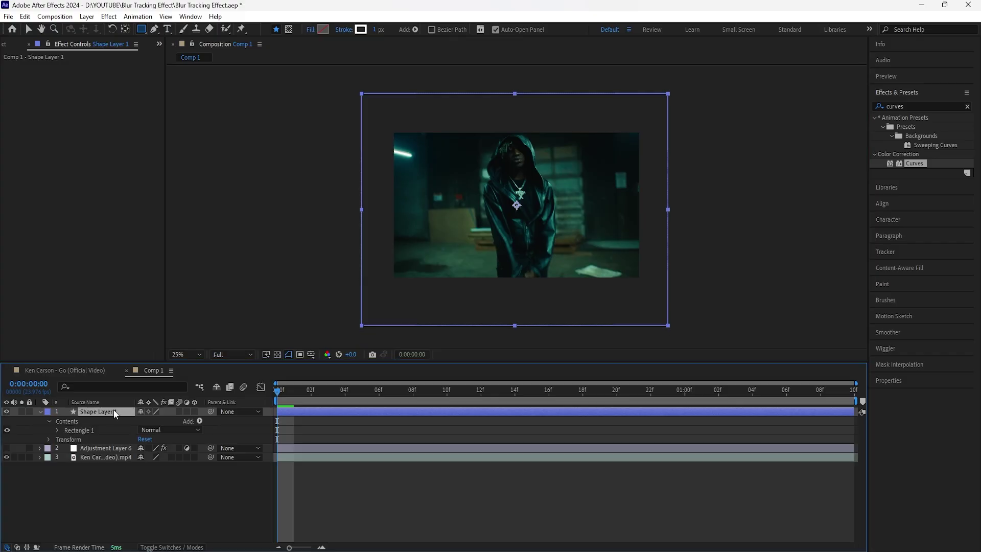
{"action": "key", "text": "u"}
{"action": "key", "text": "u"}
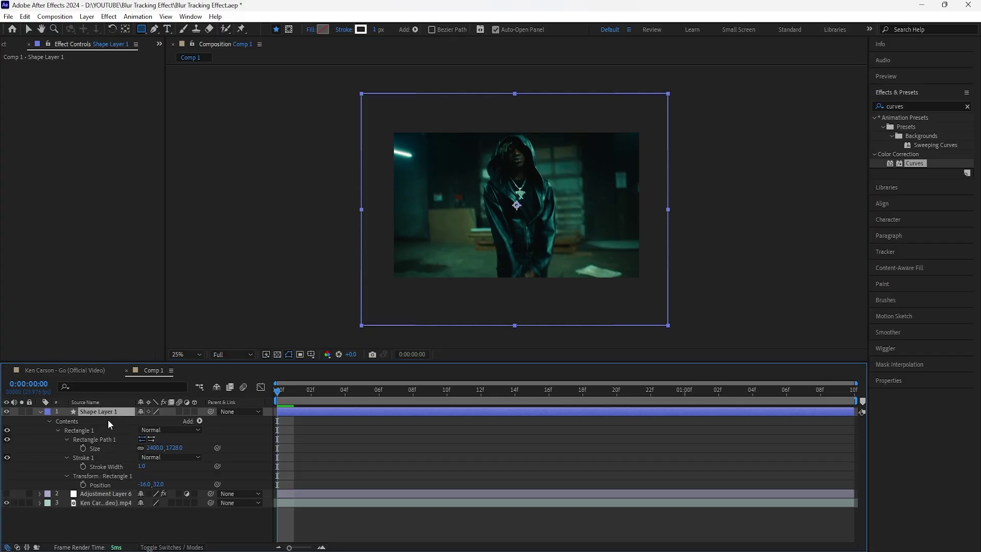
{"action": "left_click", "coordinate": [66, 439]}
{"action": "left_click", "coordinate": [66, 440]}
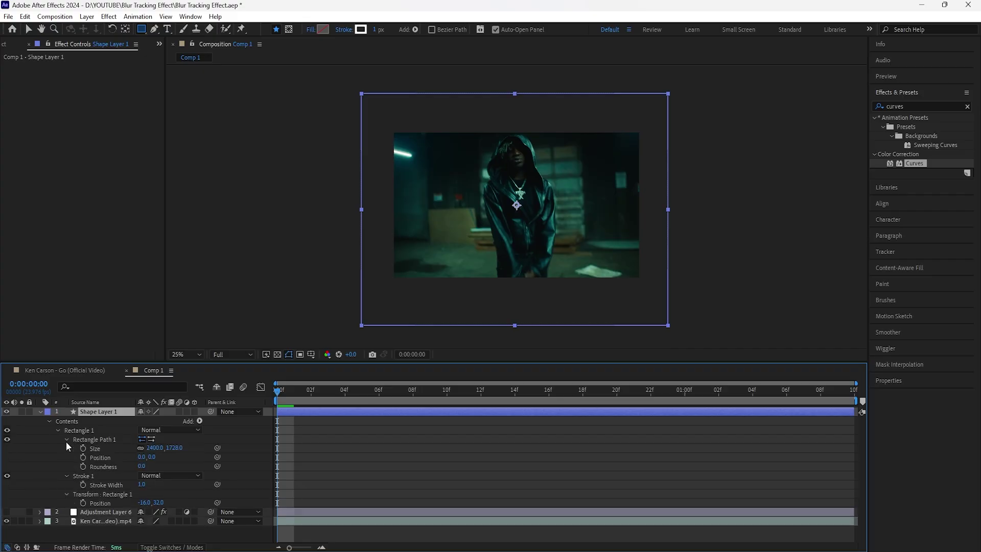
{"action": "left_click", "coordinate": [80, 440]}
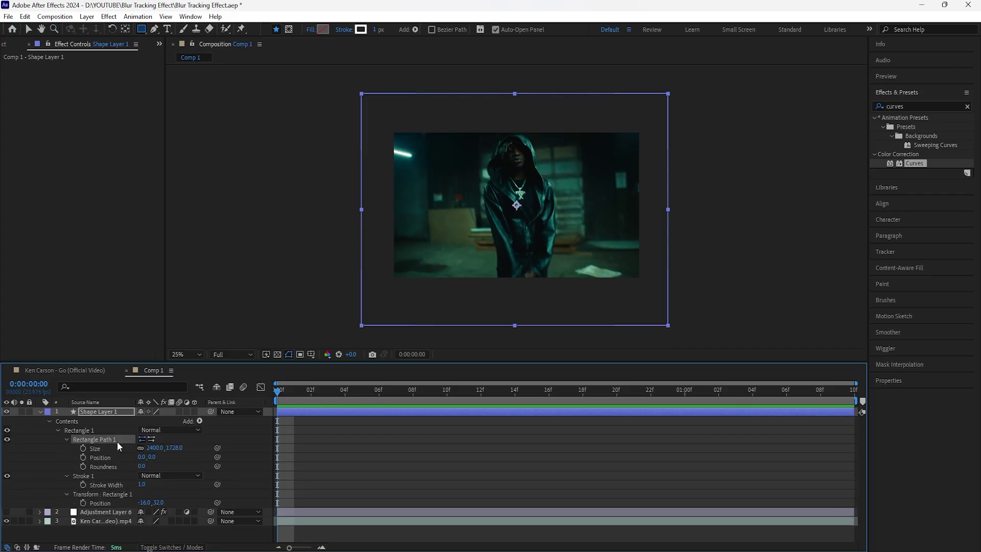
{"action": "left_click", "coordinate": [83, 449]}
{"action": "left_click", "coordinate": [83, 457]}
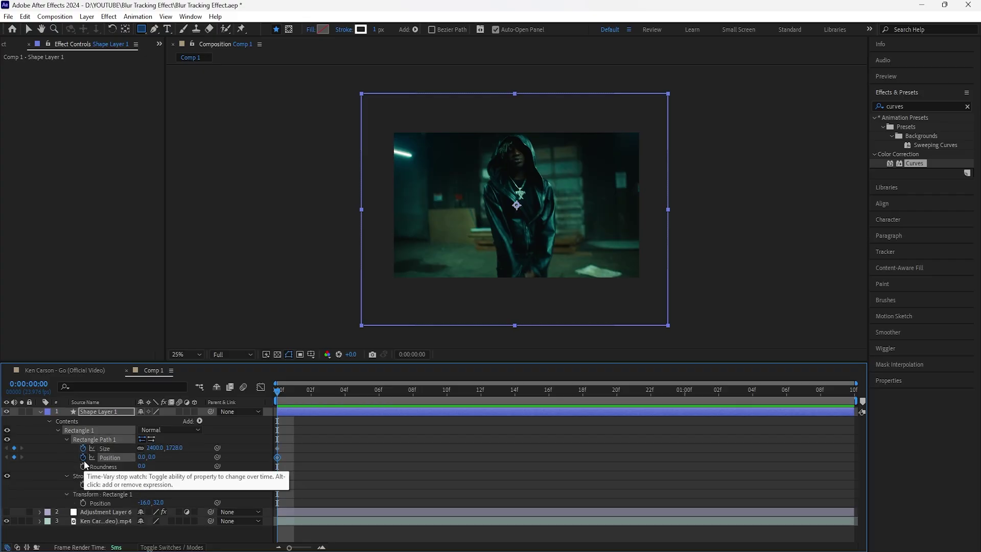
{"action": "left_click", "coordinate": [109, 413]}
{"action": "key", "text": "u"}
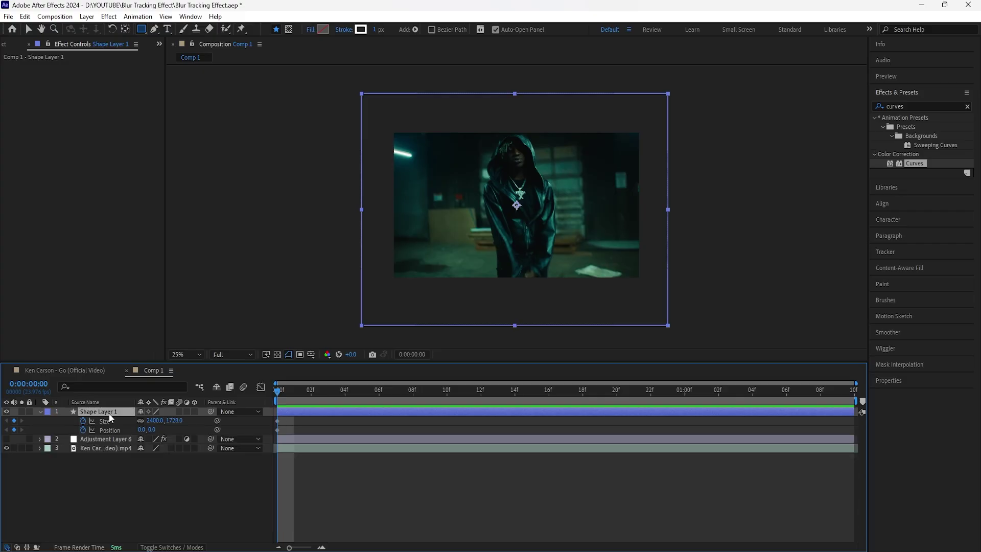
At 0:00:00:08, unlink the rectangle's Size proportions and frame the hooded head with Size 742 × 695 and Position 150, -135.
{"action": "left_click_drag", "start_coordinate": [281, 389], "coordinate": [413, 412]}
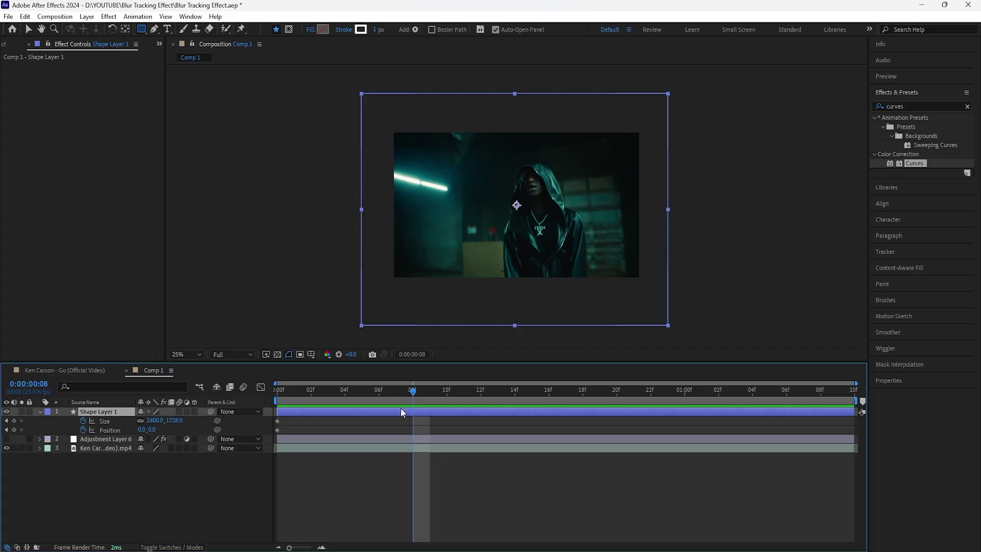
{"action": "key", "text": "shift+slash"}
{"action": "mouse_move", "coordinate": [146, 421]}
{"action": "left_mouse_down"}
{"action": "mouse_move", "coordinate": [272, 423]}
{"action": "mouse_move", "coordinate": [157, 427]}
{"action": "mouse_move", "coordinate": [100, 414]}
{"action": "mouse_move", "coordinate": [134, 420]}
{"action": "left_mouse_up"}
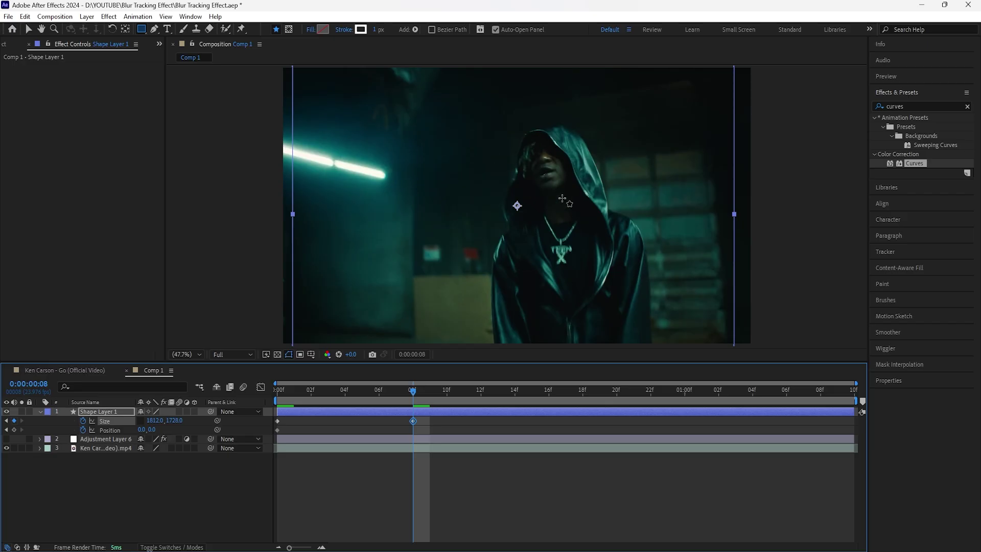
{"action": "left_click_drag", "start_coordinate": [157, 420], "coordinate": [252, 430]}
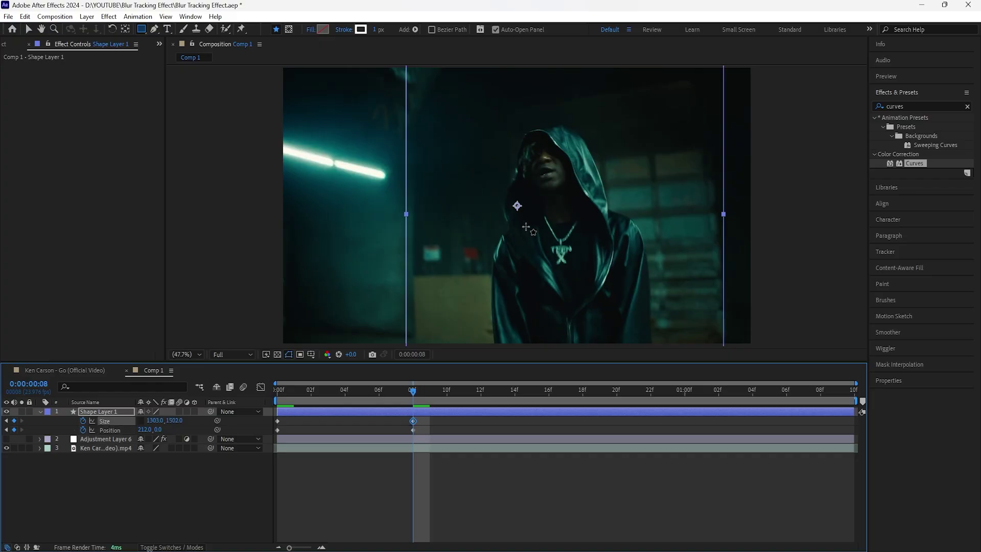
{"action": "scroll", "coordinate": [526, 228], "scroll_direction": "down", "scroll_amount": 2}
{"action": "left_click_drag", "start_coordinate": [179, 420], "coordinate": [56, 420]}
{"action": "left_click_drag", "start_coordinate": [145, 430], "coordinate": [128, 431]}
{"action": "left_click_drag", "start_coordinate": [170, 420], "coordinate": [144, 420]}
{"action": "left_click_drag", "start_coordinate": [160, 431], "coordinate": [155, 430]}
{"action": "left_click", "coordinate": [192, 354]}
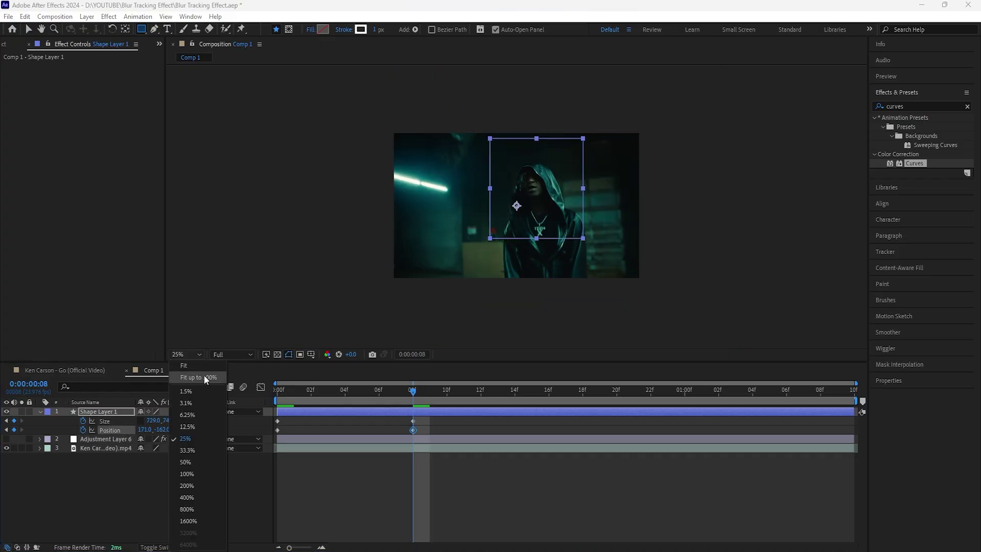
{"action": "left_click", "coordinate": [203, 377]}
At 0:00:00:16, keyframe the rectangle around the head with Size 615 × 568 and Position 43, -184.
{"action": "left_click_drag", "start_coordinate": [413, 395], "coordinate": [551, 406]}
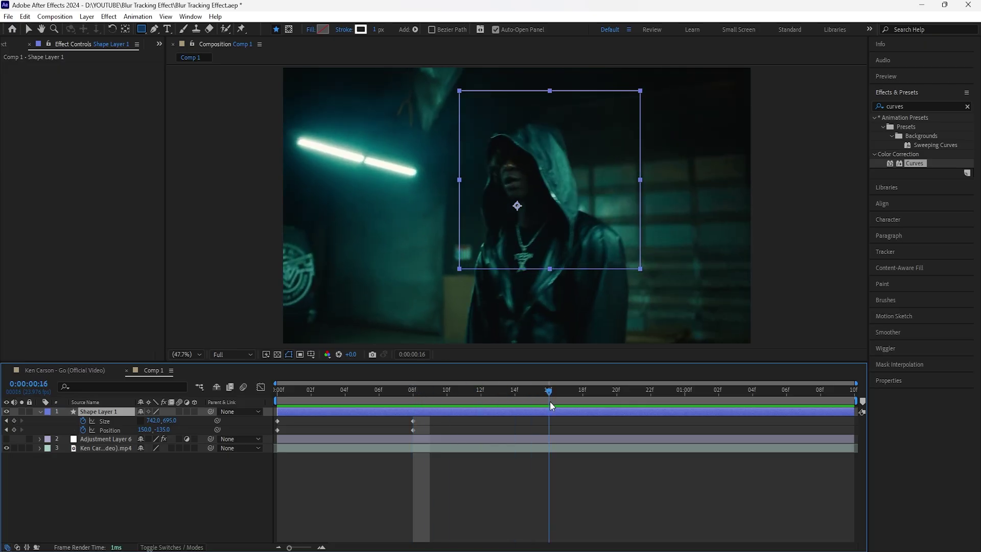
{"action": "left_click_drag", "start_coordinate": [146, 430], "coordinate": [105, 430]}
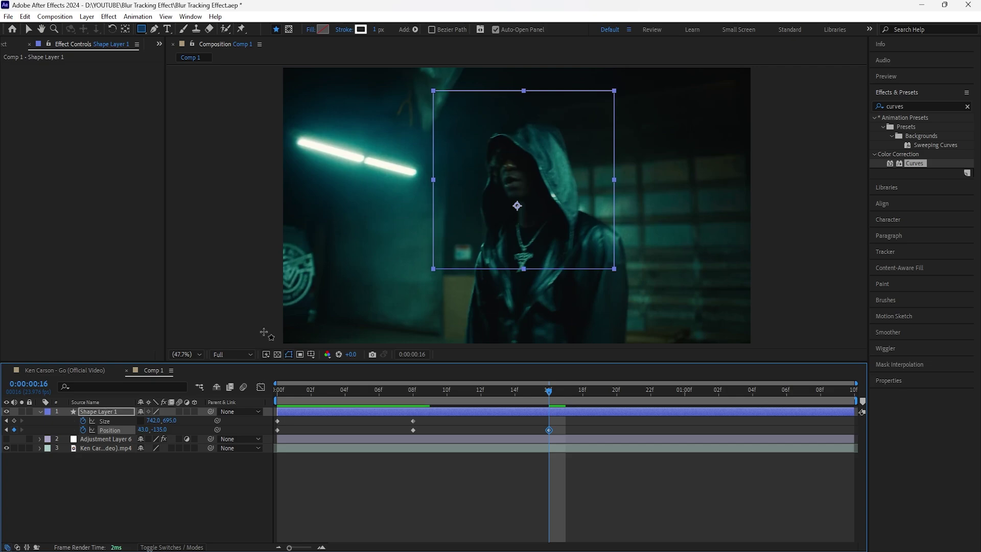
{"action": "mouse_move", "coordinate": [170, 421]}
{"action": "left_mouse_down"}
{"action": "mouse_move", "coordinate": [125, 421]}
{"action": "mouse_move", "coordinate": [152, 432]}
{"action": "mouse_move", "coordinate": [161, 421]}
{"action": "mouse_move", "coordinate": [154, 420]}
{"action": "mouse_move", "coordinate": [171, 423]}
{"action": "left_mouse_up"}
{"action": "left_click_drag", "start_coordinate": [162, 430], "coordinate": [136, 432]}
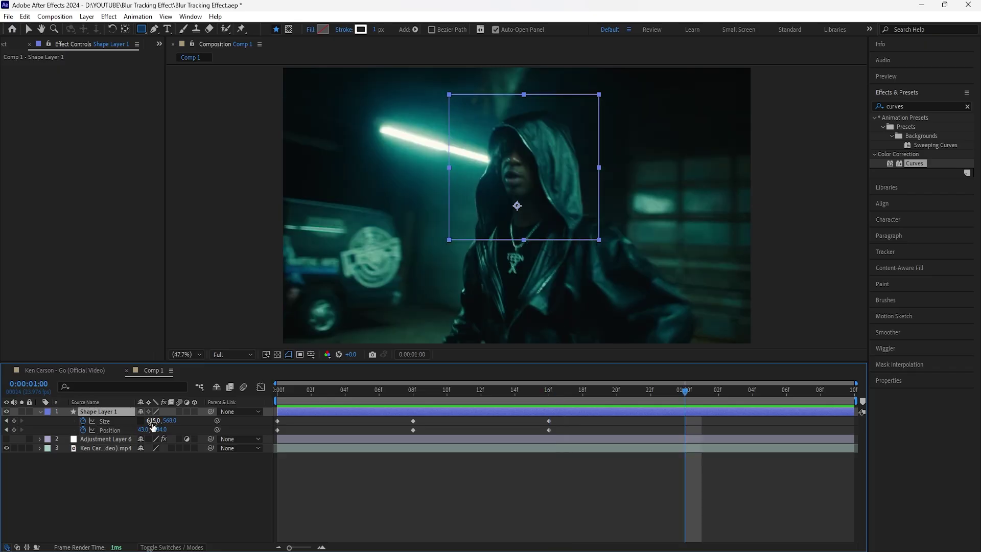
At 0:00:01:00, keyframe the rectangle with Size 768 × 728 and Position 33, -186.
{"action": "left_click_drag", "start_coordinate": [153, 425], "coordinate": [246, 413]}
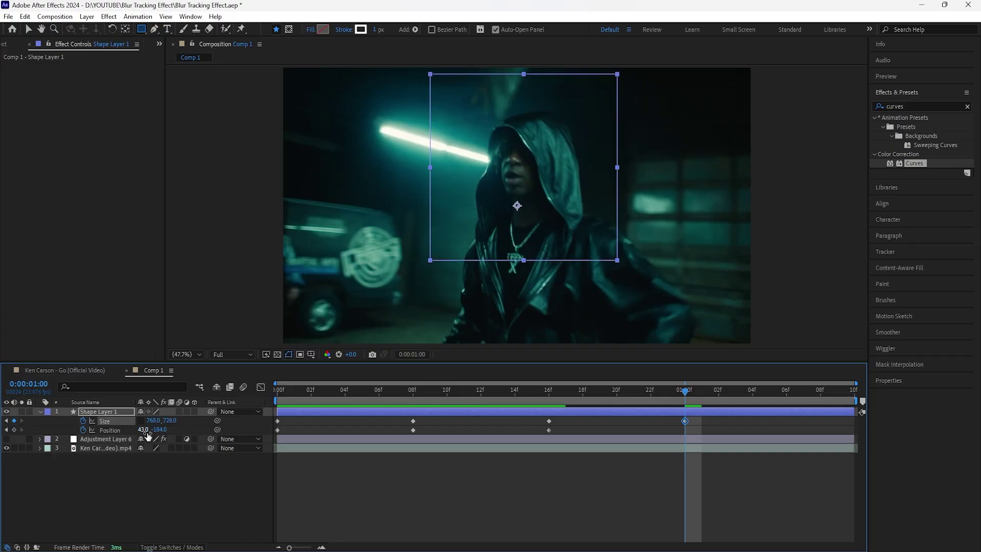
{"action": "left_click_drag", "start_coordinate": [145, 432], "coordinate": [144, 434]}
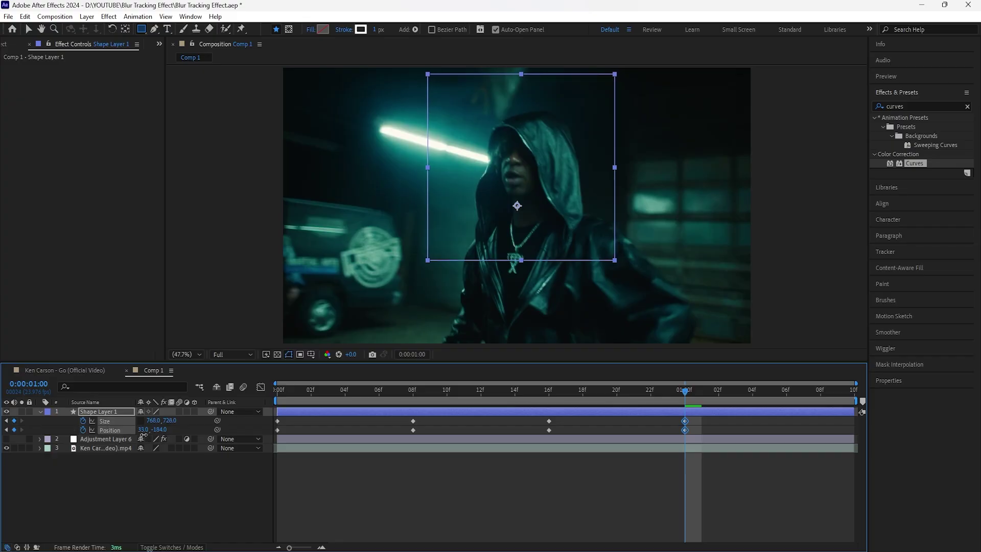
{"action": "left_click_drag", "start_coordinate": [159, 432], "coordinate": [159, 433]}
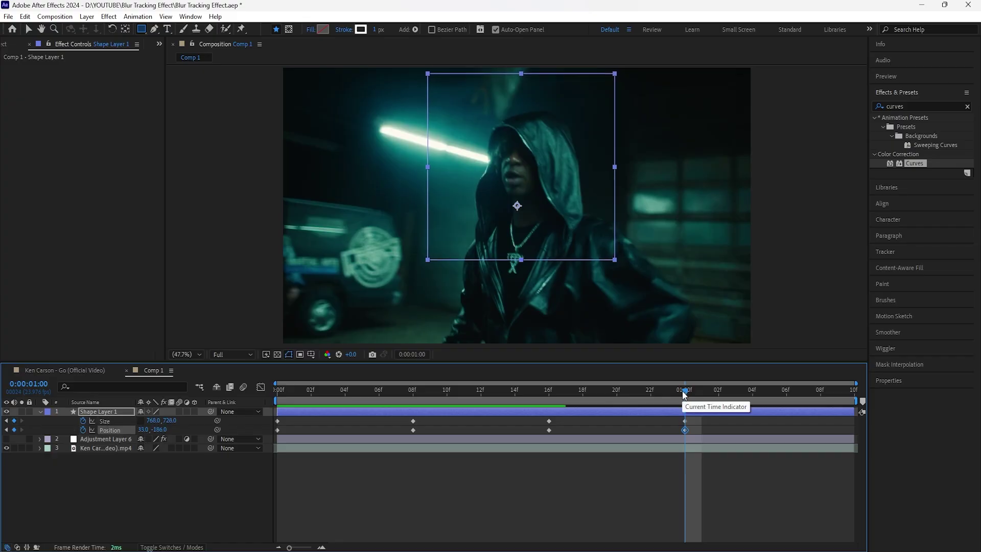
Keyframe the rectangle at 0:00:01:08 with Size 823 × 1550 and Position 114, -145, and apply Easy Ease to all its keyframes.
{"action": "left_click_drag", "start_coordinate": [685, 392], "coordinate": [821, 394]}
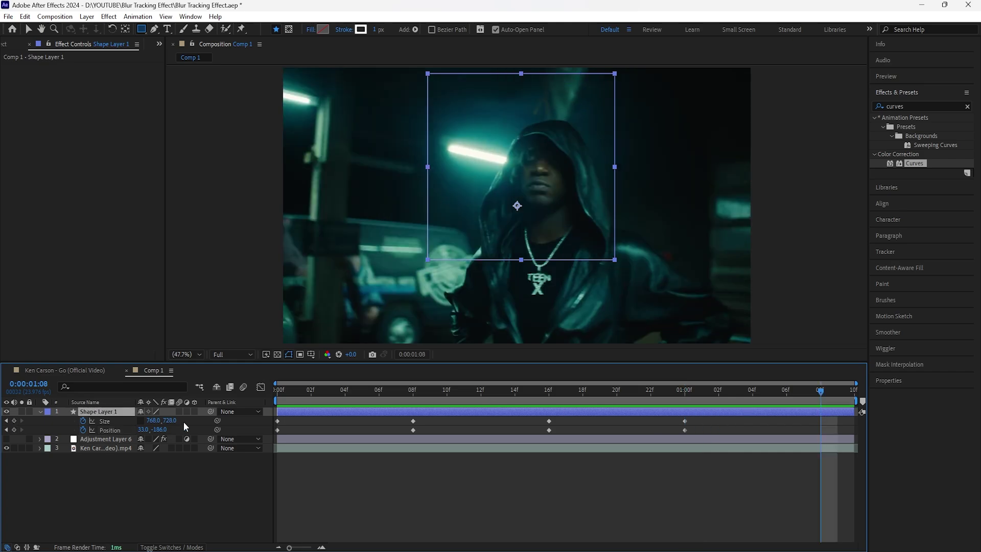
{"action": "mouse_move", "coordinate": [172, 422]}
{"action": "left_mouse_down"}
{"action": "mouse_move", "coordinate": [587, 427]}
{"action": "mouse_move", "coordinate": [154, 429]}
{"action": "mouse_move", "coordinate": [177, 431]}
{"action": "left_mouse_up"}
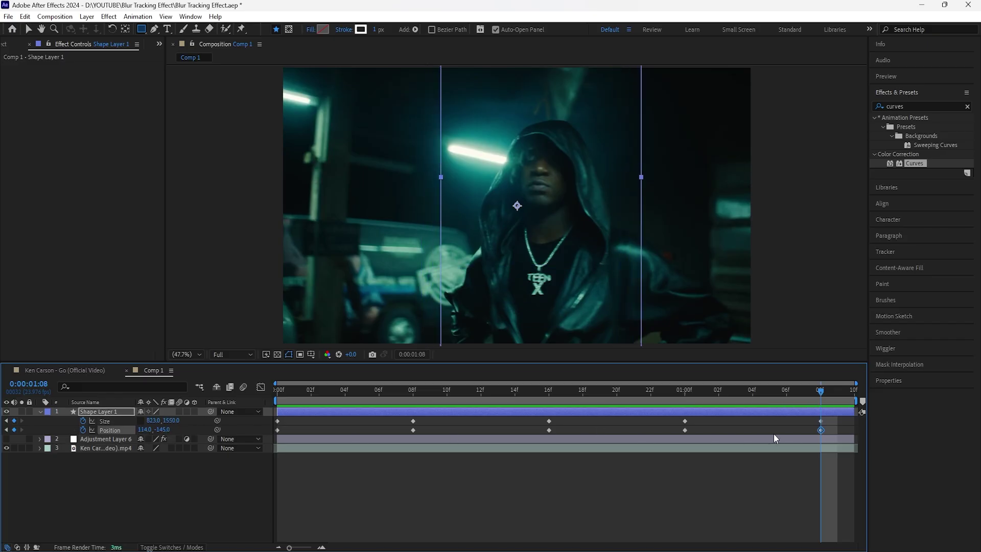
{"action": "left_click_drag", "start_coordinate": [835, 422], "coordinate": [274, 439]}
{"action": "key", "text": "F9"}
{"action": "key", "text": "space"}
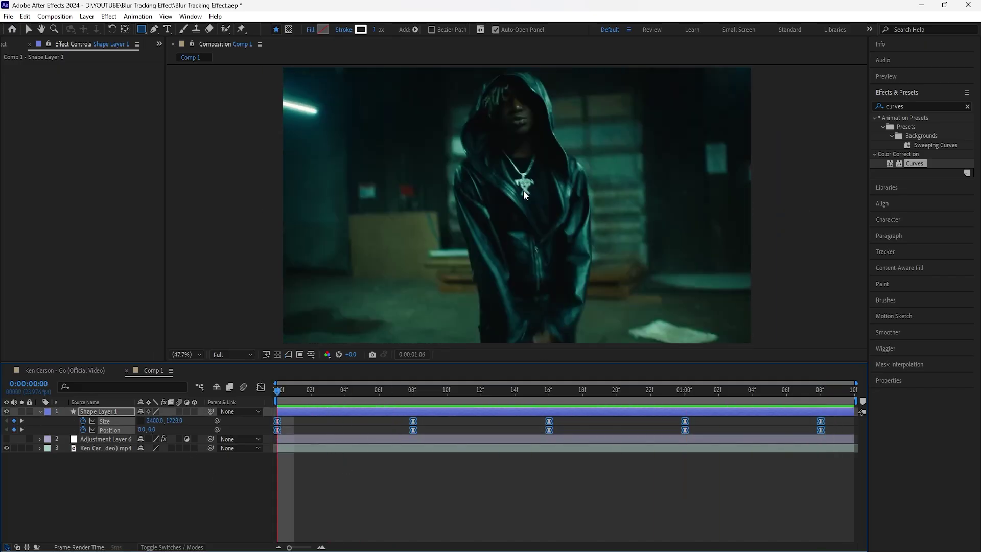
Duplicate Shape Layer 1 with its animated rectangle.
{"action": "left_click", "coordinate": [108, 410]}
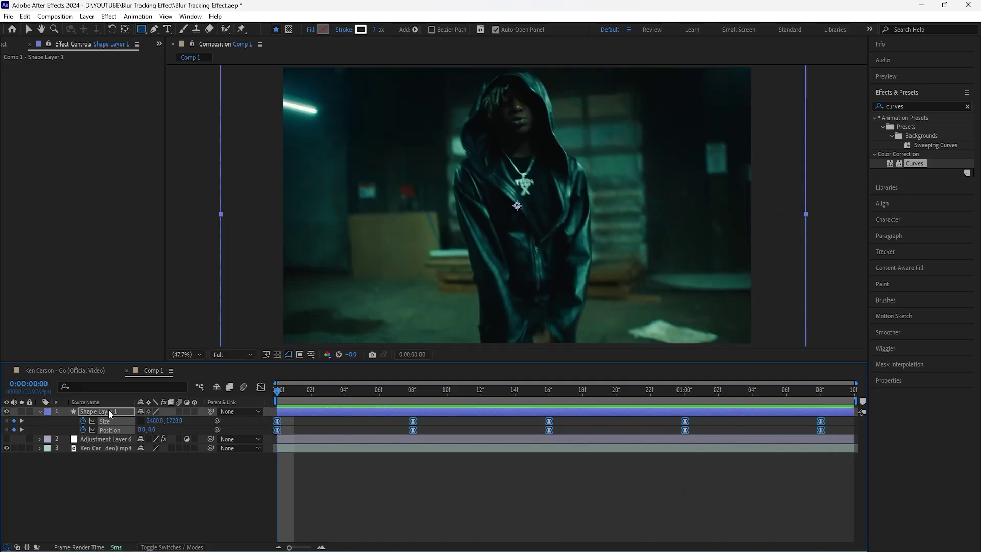
{"action": "key", "text": "ctrl+d"}
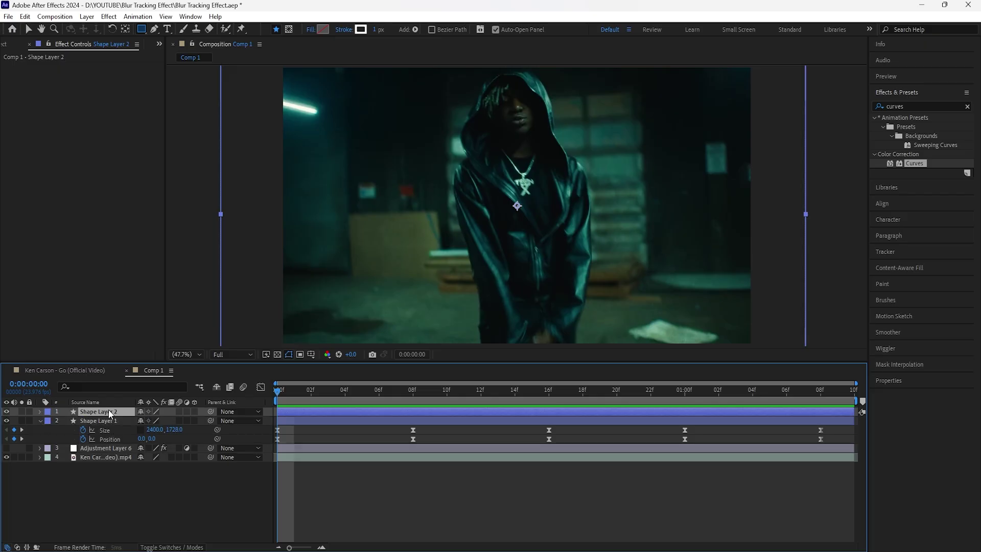
Move Shape Layer 2 below Shape Layer 1 and replace its stroke with a solid white FFFFFF fill.
{"action": "left_click_drag", "start_coordinate": [114, 412], "coordinate": [115, 440]}
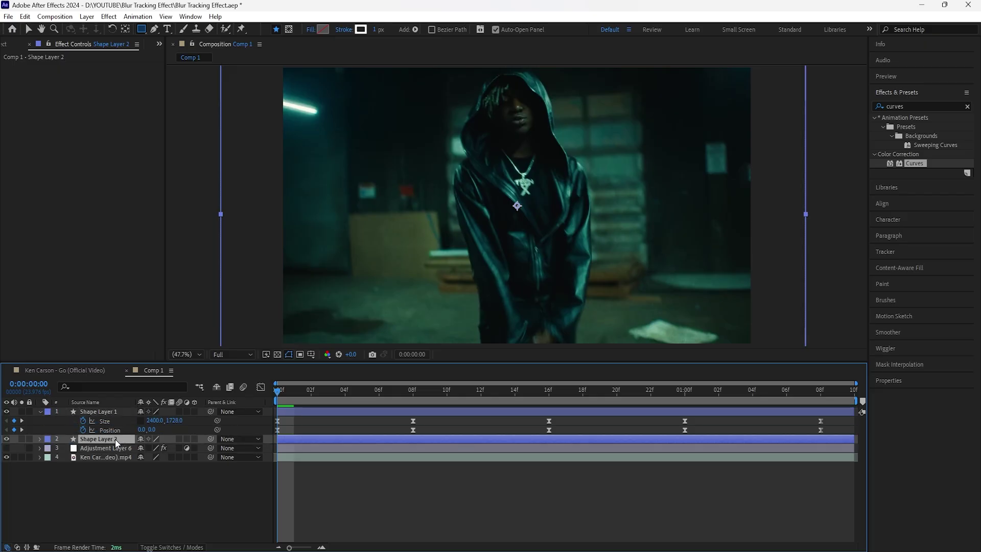
{"action": "left_click", "coordinate": [361, 30], "text": "alt"}
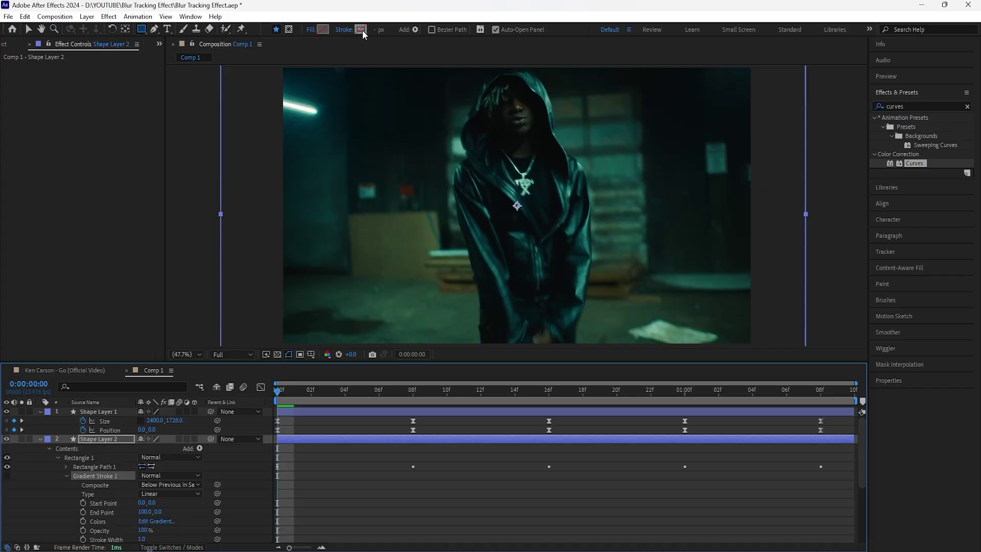
{"action": "left_click", "coordinate": [41, 440]}
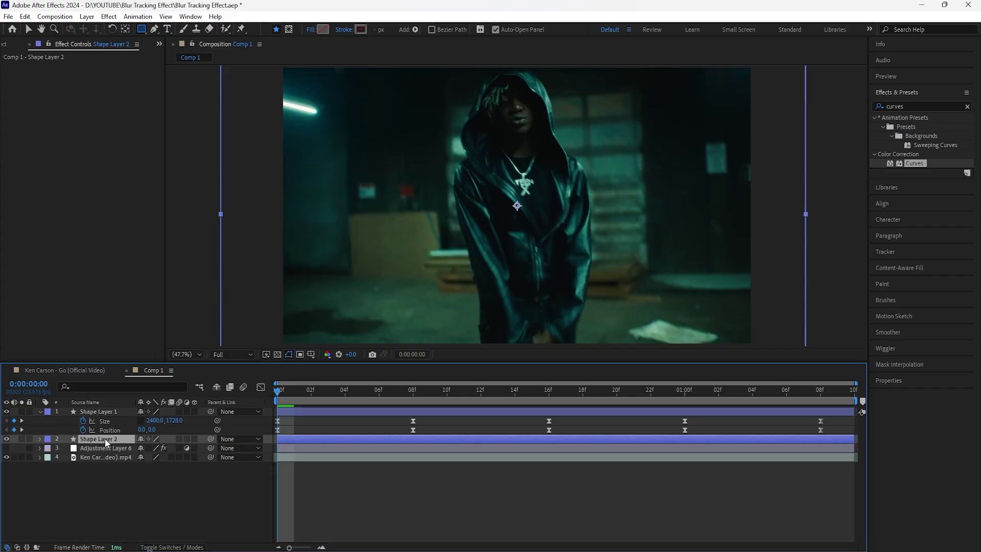
{"action": "left_click", "coordinate": [323, 29]}
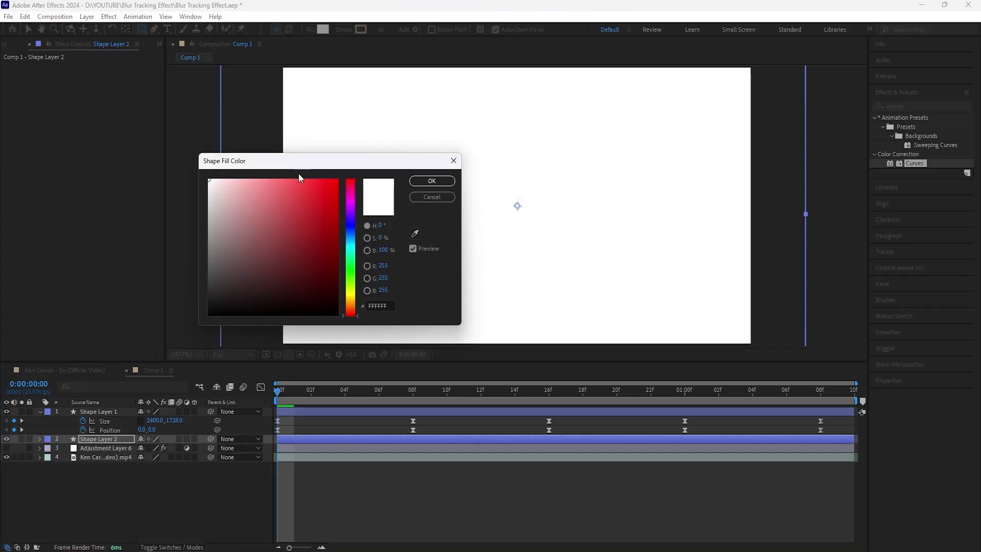
{"action": "left_click", "coordinate": [432, 182]}
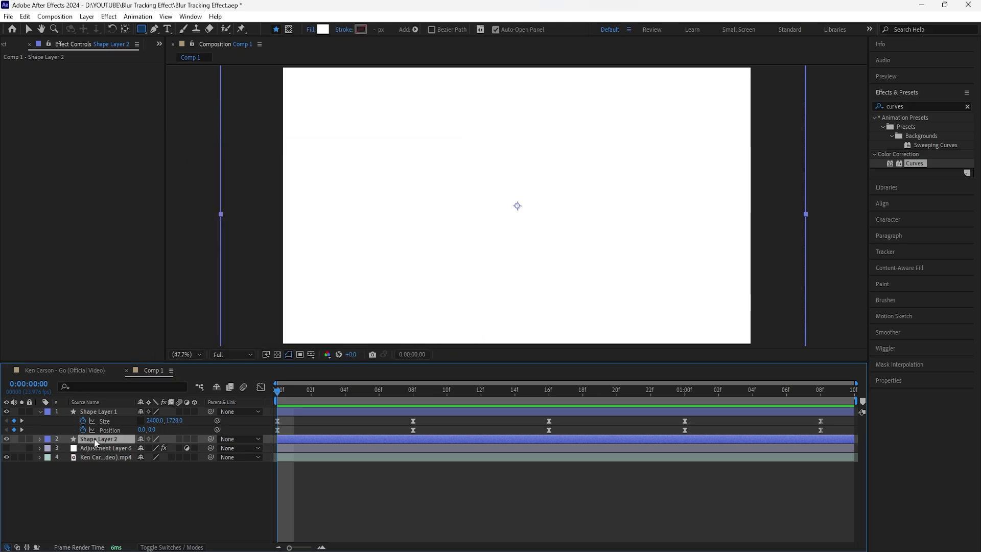
Make Adjustment Layer 6 visible with Shape Layer 2 as its inverted track matte, and preview the animation.
{"action": "left_click", "coordinate": [6, 449]}
{"action": "left_click", "coordinate": [105, 449]}
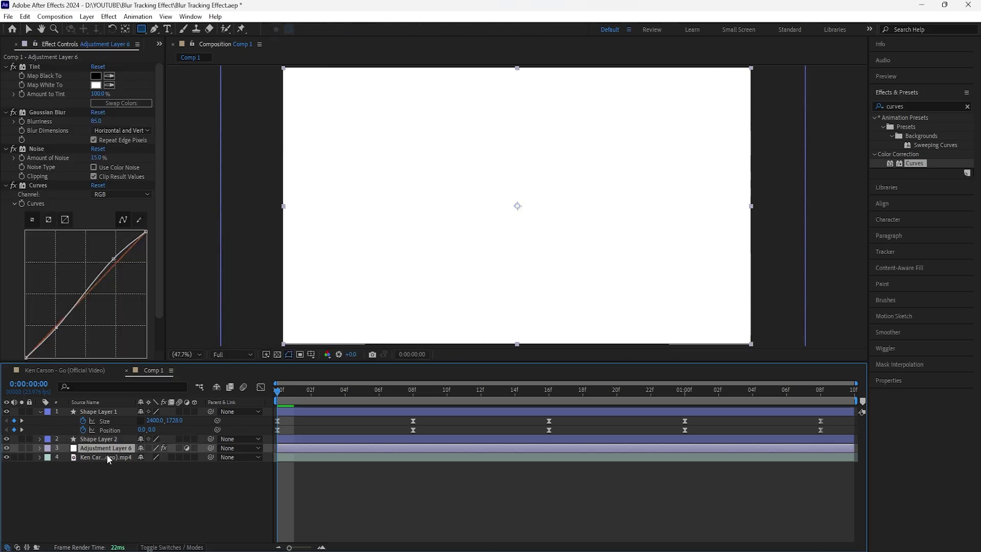
{"action": "left_click", "coordinate": [175, 547]}
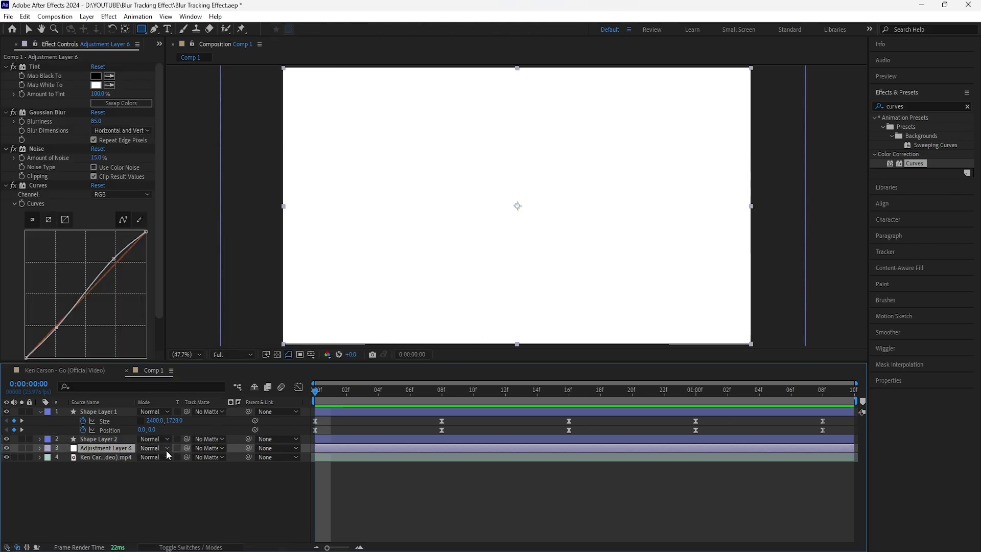
{"action": "left_click", "coordinate": [214, 449]}
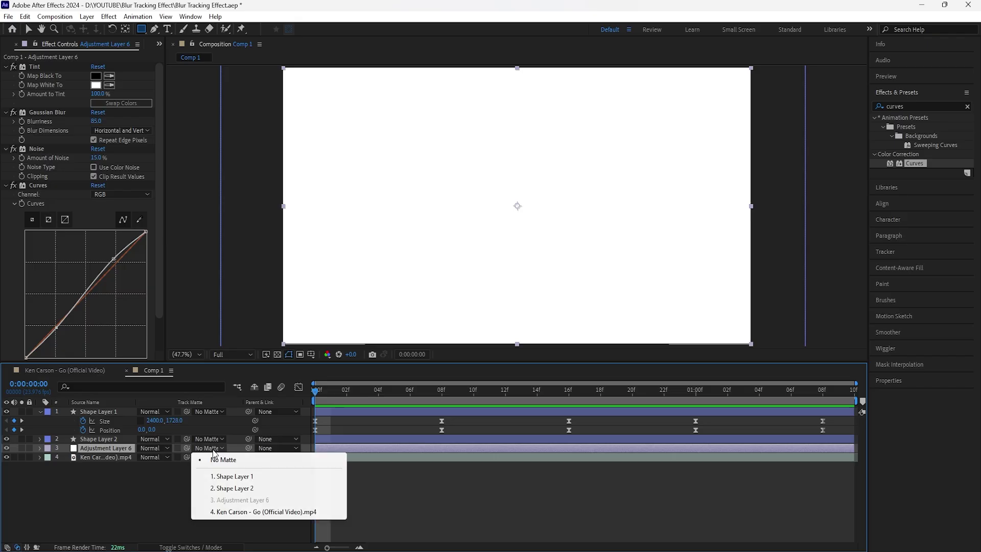
{"action": "left_click", "coordinate": [233, 489]}
{"action": "left_click", "coordinate": [238, 448]}
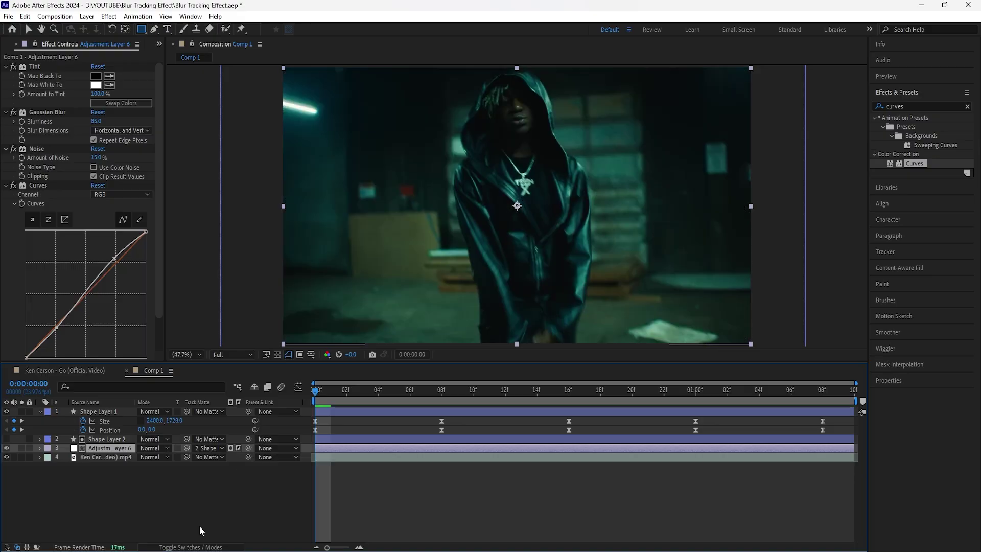
{"action": "left_click", "coordinate": [199, 547]}
{"action": "key", "text": "space"}
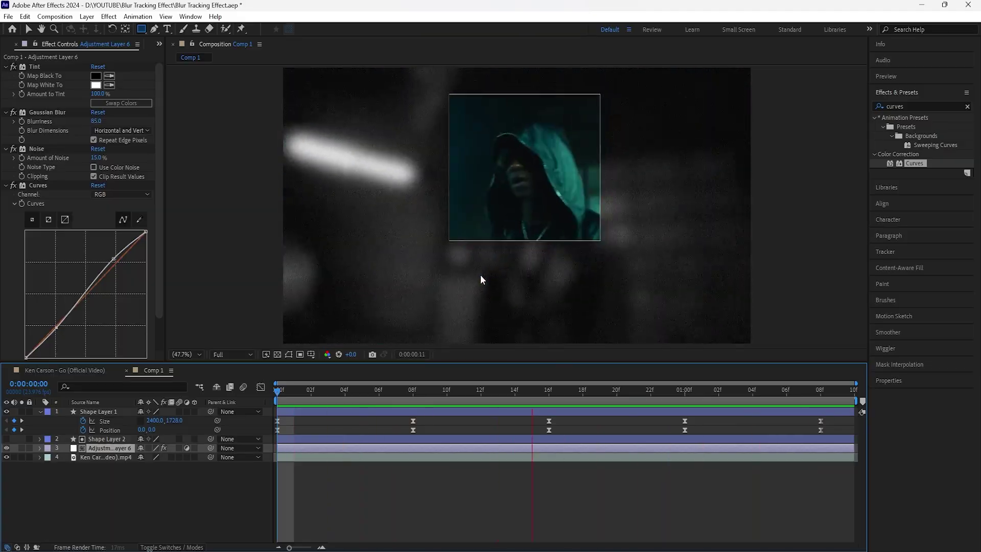
Apply the uni.Glow effect to Shape Layer 1 and set its Intensity to 1.5, checking the look at 0:00:00:08.
{"action": "left_click", "coordinate": [111, 414]}
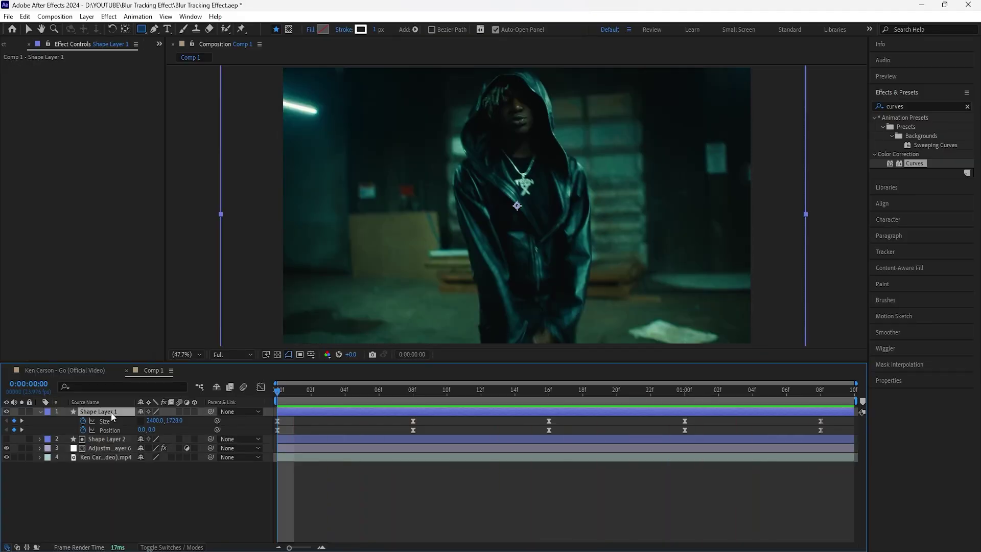
{"action": "left_click_drag", "start_coordinate": [282, 392], "coordinate": [414, 419]}
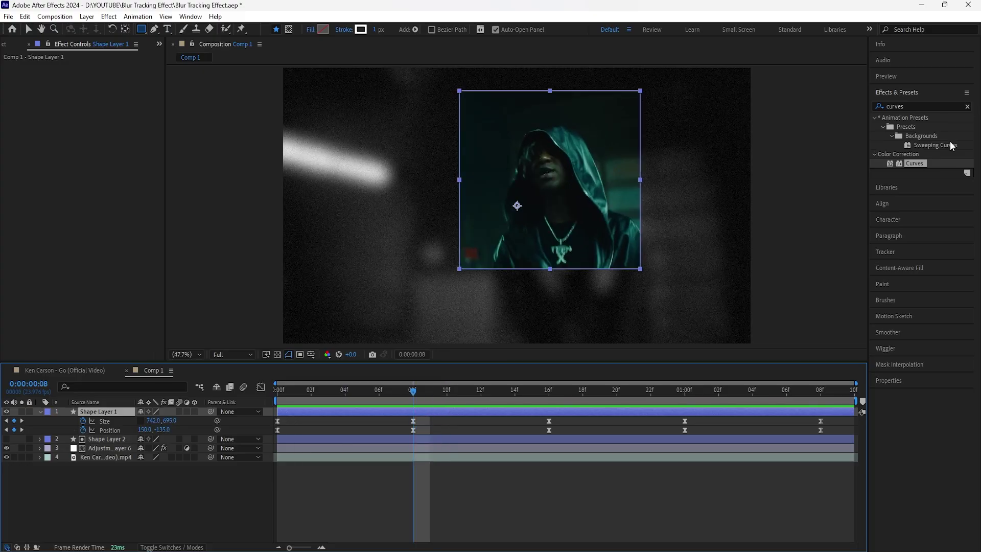
{"action": "left_click", "coordinate": [967, 106]}
{"action": "type", "text": "glow"}
{"action": "left_click_drag", "start_coordinate": [922, 215], "coordinate": [116, 415]}
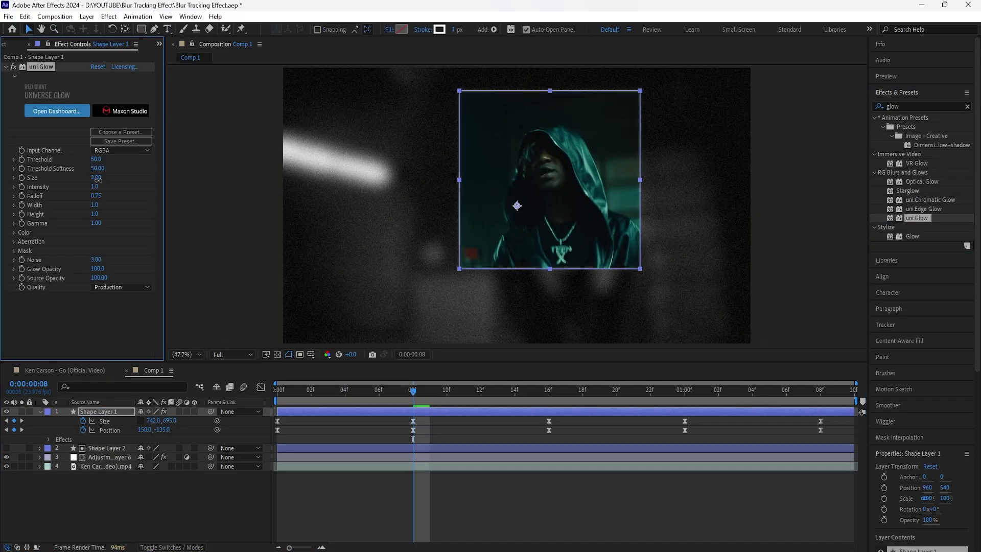
{"action": "mouse_move", "coordinate": [107, 189]}
{"action": "left_mouse_down"}
{"action": "mouse_move", "coordinate": [123, 188]}
{"action": "mouse_move", "coordinate": [114, 190]}
{"action": "left_mouse_up"}
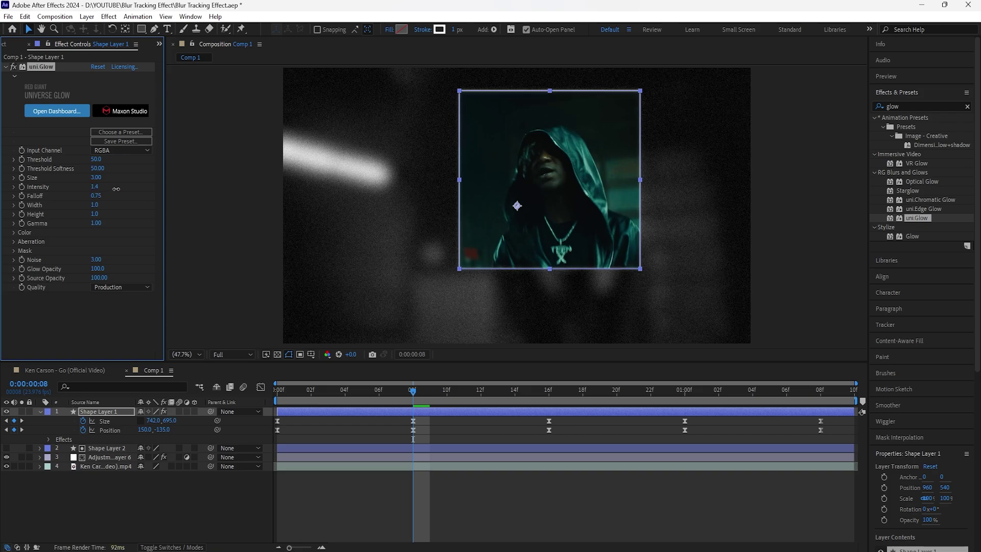
{"action": "left_click", "coordinate": [109, 411]}
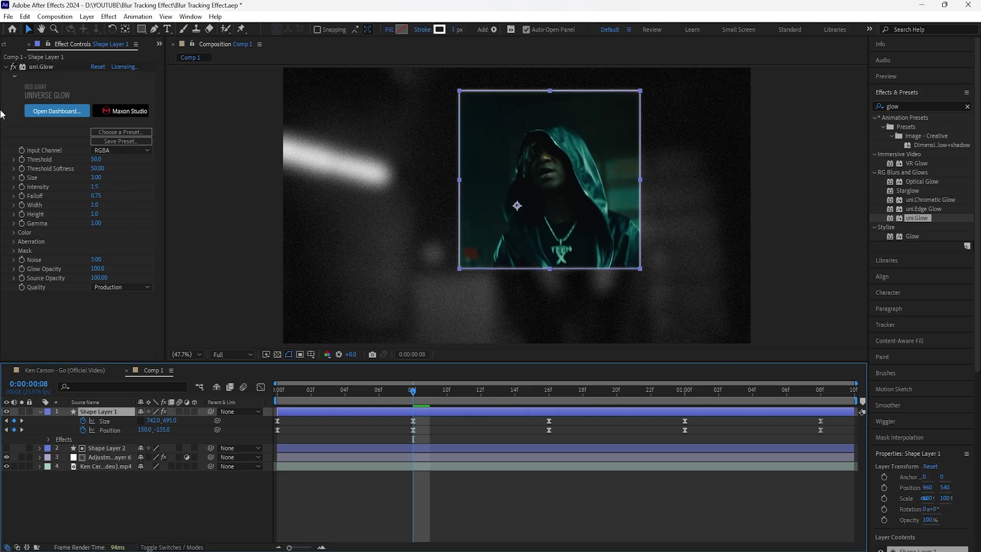
{"action": "left_click", "coordinate": [11, 65]}
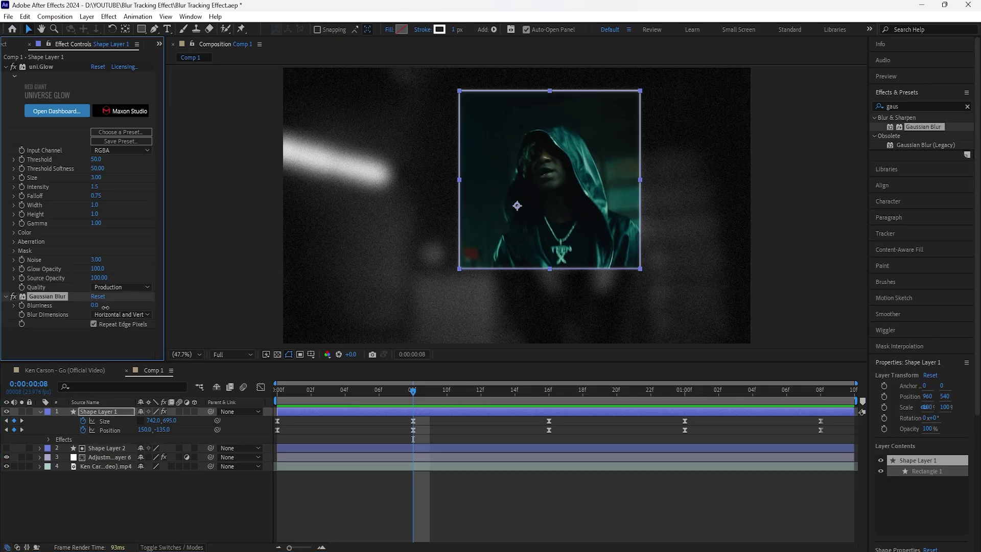
Add a Gaussian Blur with Blurriness 7.0 to Shape Layer 1 and preview the composition from the start.
{"action": "left_click_drag", "start_coordinate": [100, 306], "coordinate": [121, 306]}
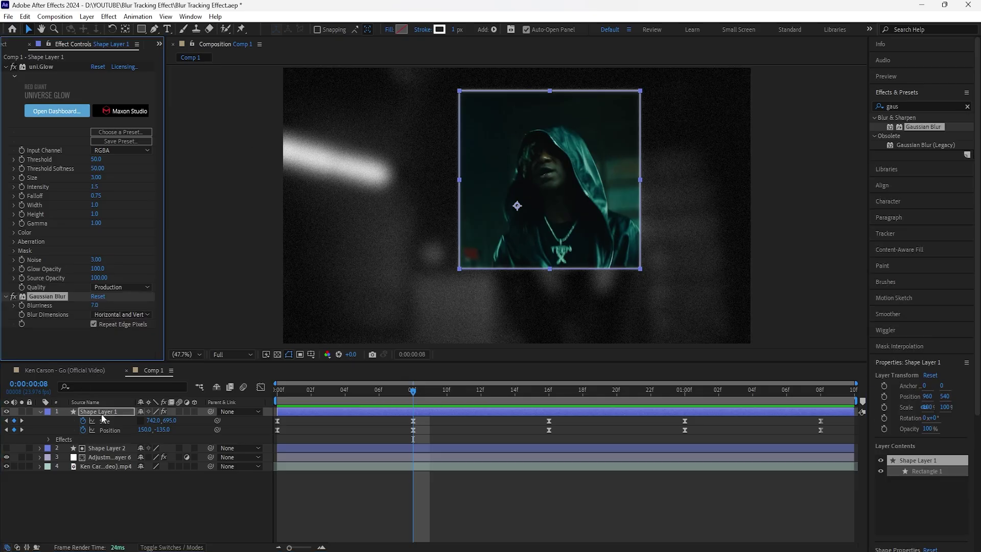
{"action": "left_click", "coordinate": [101, 414]}
{"action": "key", "text": "Home"}
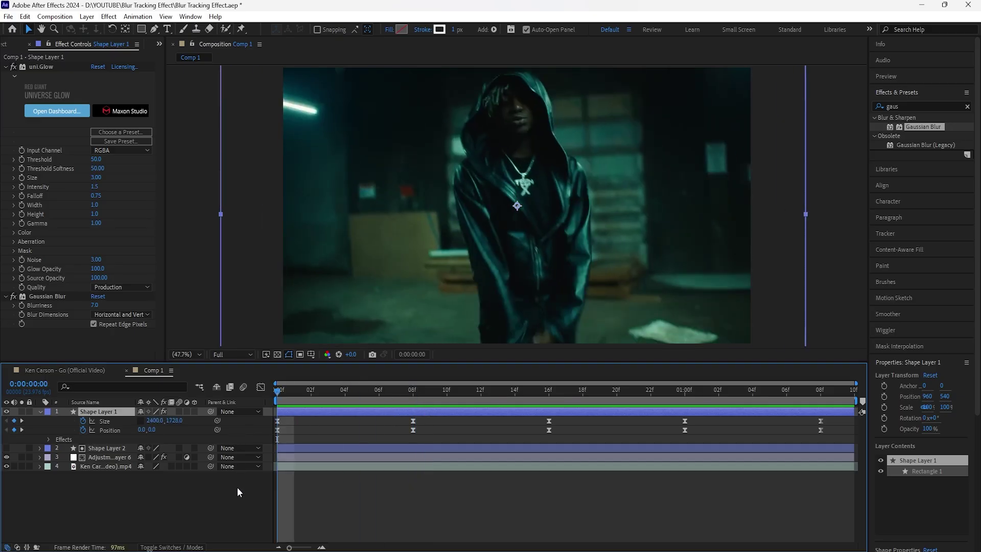
{"action": "left_click", "coordinate": [237, 486]}
{"action": "key", "text": "space"}
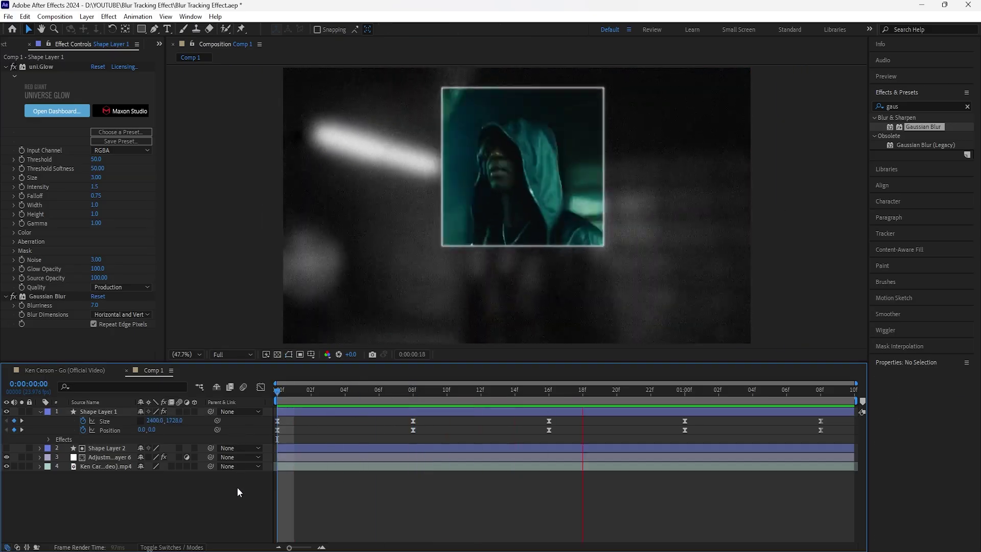